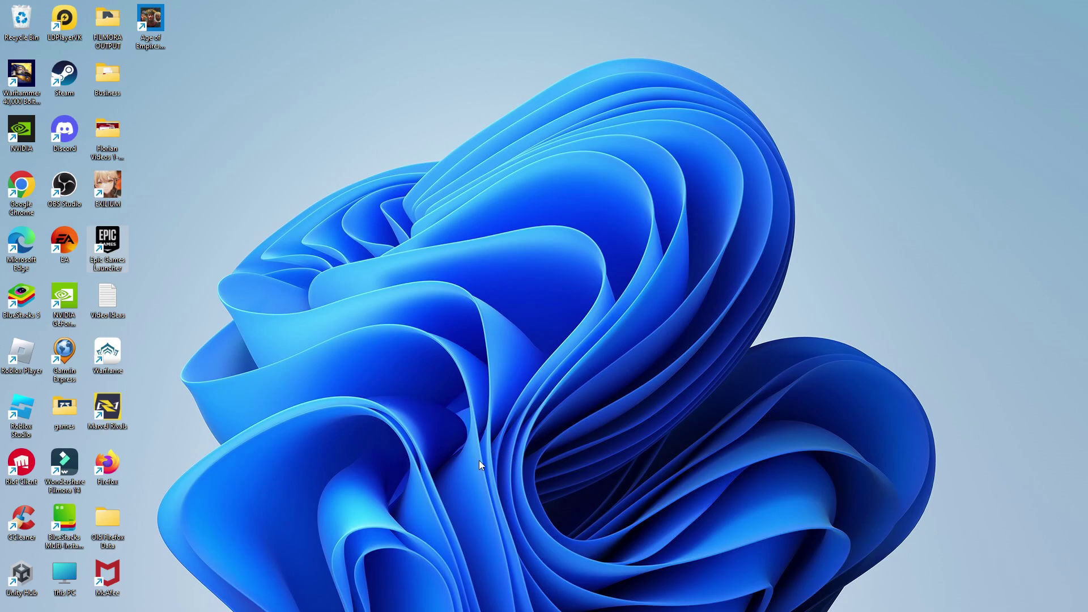
- Search Windows for 'FILE EXPLORE' and launch File Explorer from the best match
{"action": "mouse_move", "coordinate": [391, 607]}
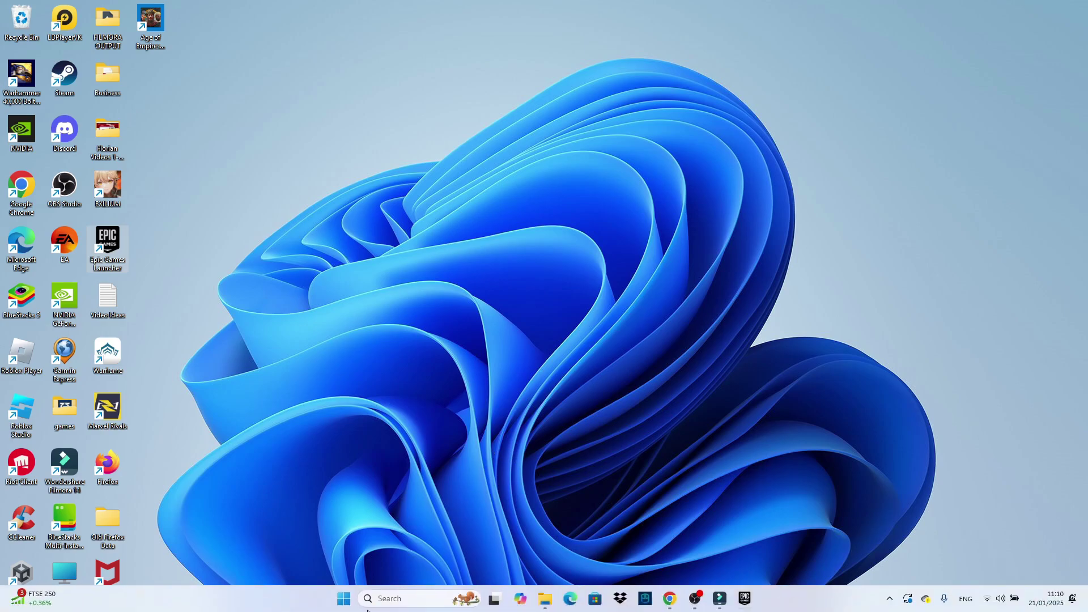
{"action": "left_click", "coordinate": [407, 605]}
{"action": "type", "text": "F"}
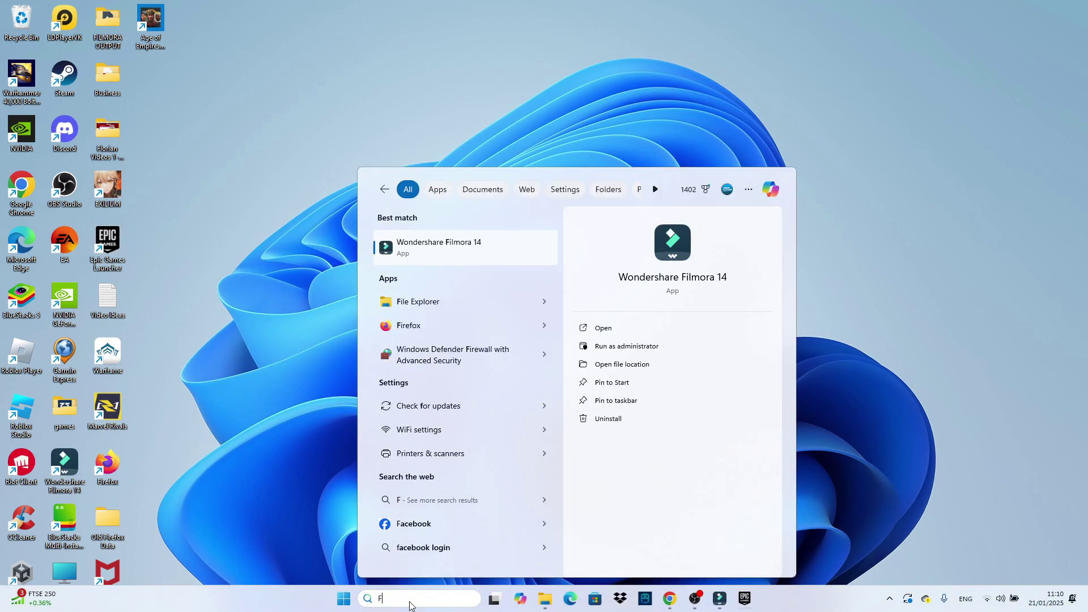
{"action": "type", "text": "ILE EXPLO"}
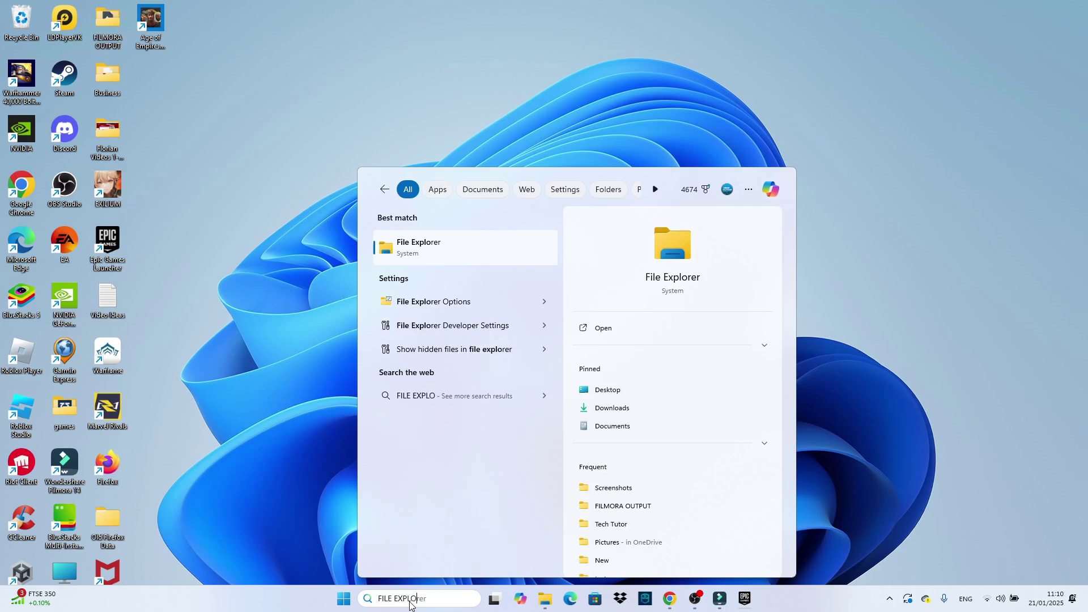
{"action": "type", "text": "RE"}
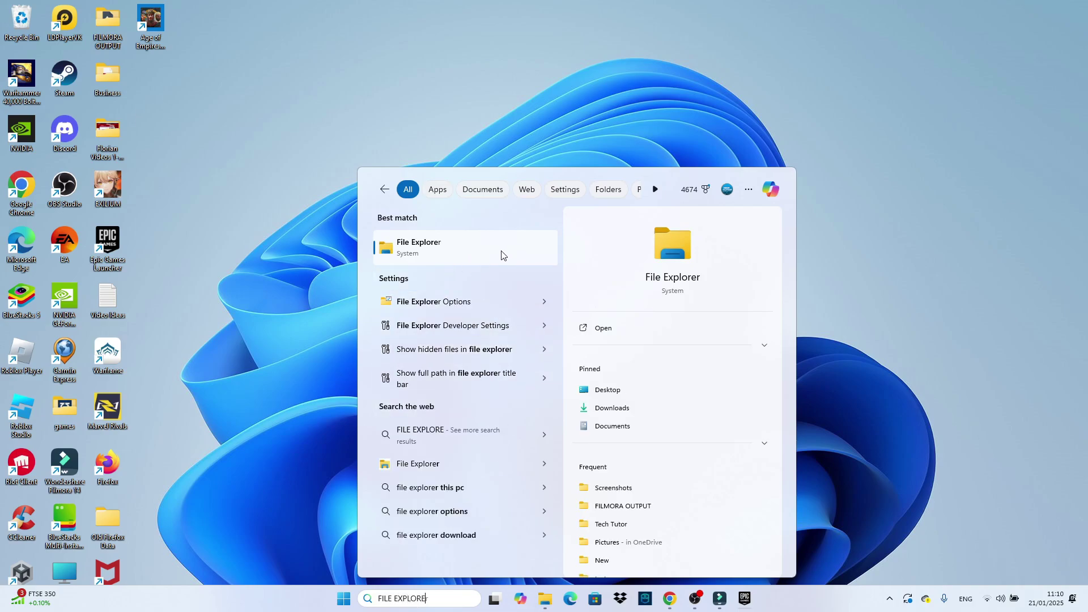
{"action": "left_click", "coordinate": [502, 256]}
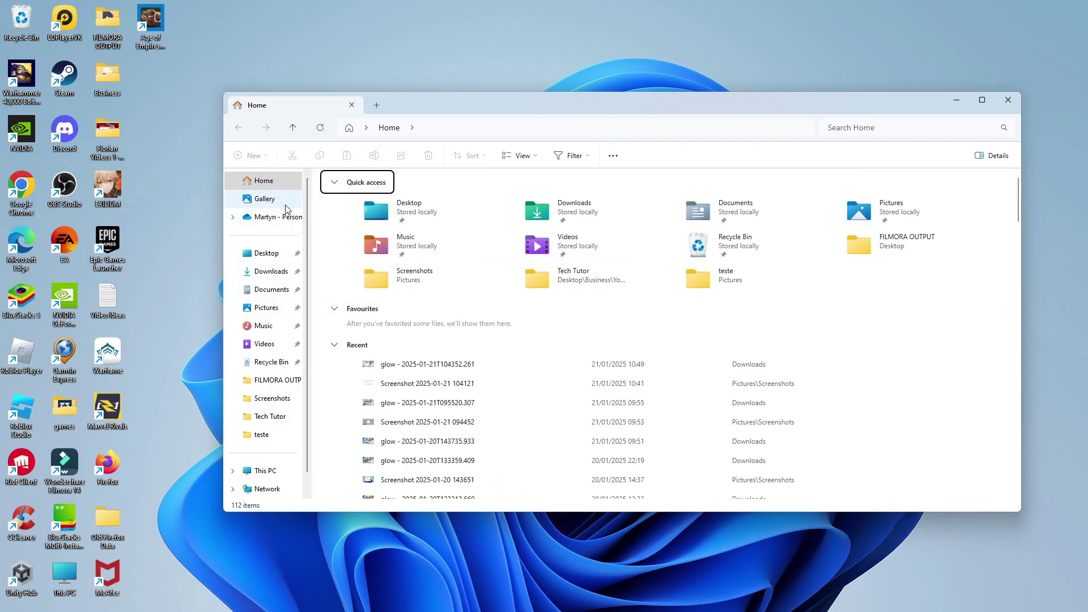
- Open the Windows folder on the Acer (C:) drive from This PC
{"action": "left_click", "coordinate": [287, 477]}
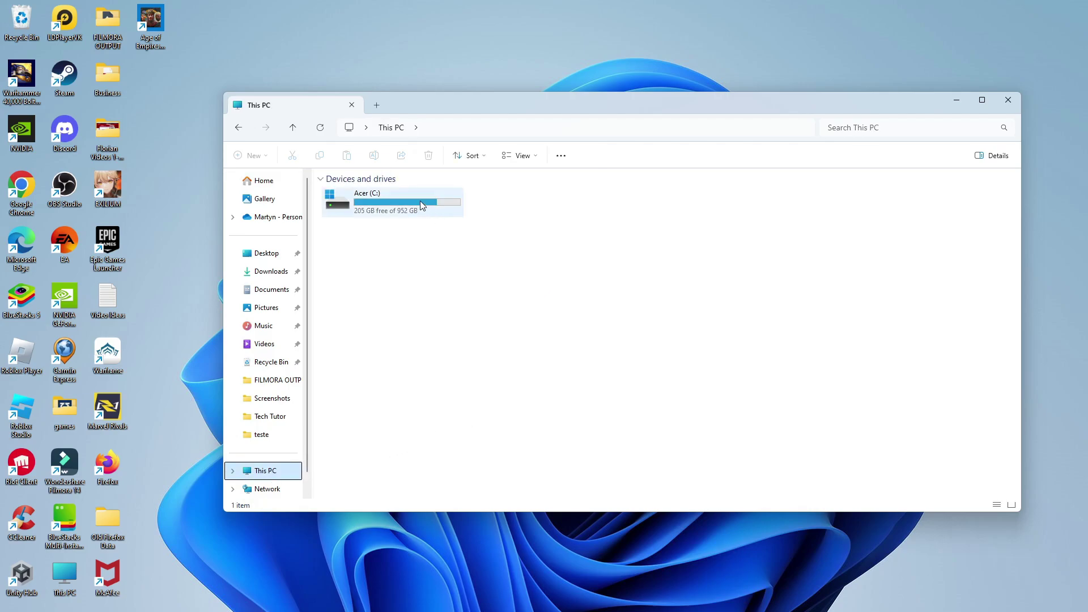
{"action": "double_click", "coordinate": [396, 196]}
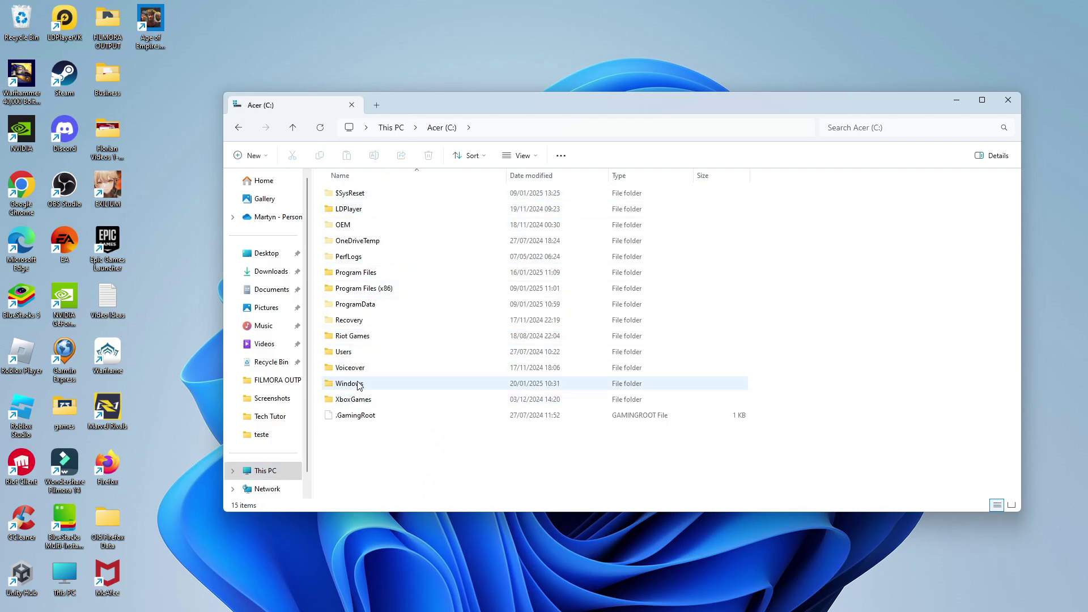
{"action": "double_click", "coordinate": [399, 389]}
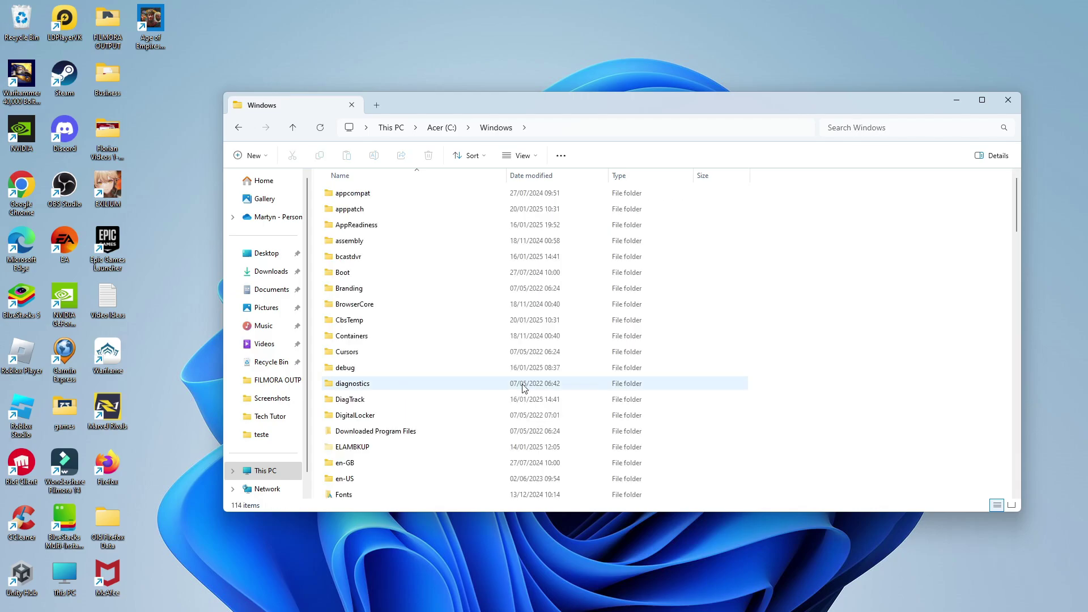
- Find the SoftwareDistribution folder inside Windows and open it
{"action": "scroll", "coordinate": [527, 307], "scroll_direction": "down", "scroll_amount": 12}
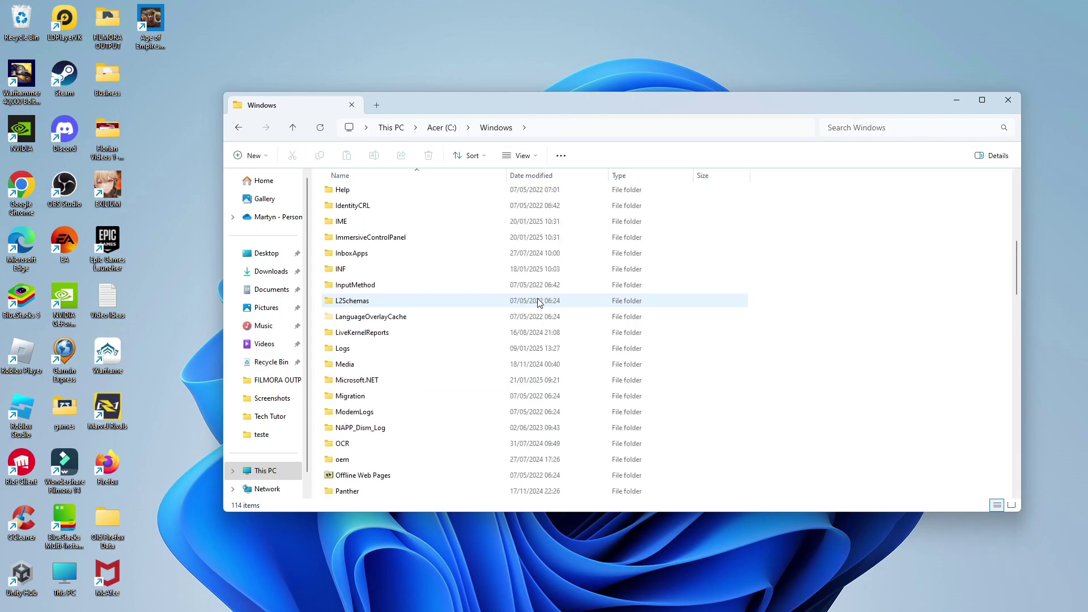
{"action": "scroll", "coordinate": [529, 303], "scroll_direction": "down", "scroll_amount": 2}
{"action": "scroll", "coordinate": [529, 303], "scroll_direction": "down", "scroll_amount": 2}
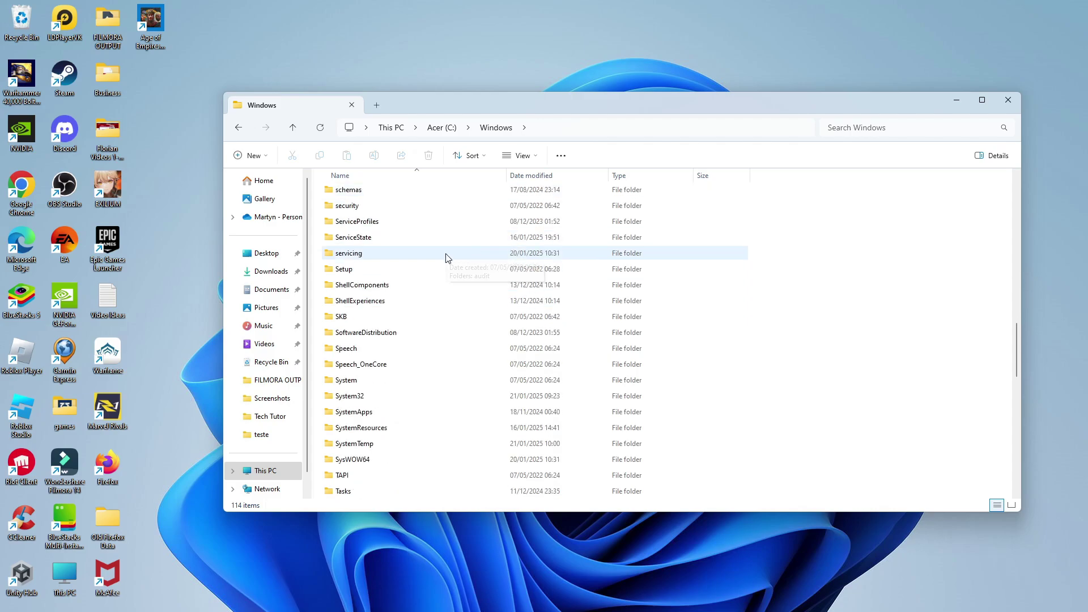
{"action": "scroll", "coordinate": [444, 256], "scroll_direction": "down", "scroll_amount": 2}
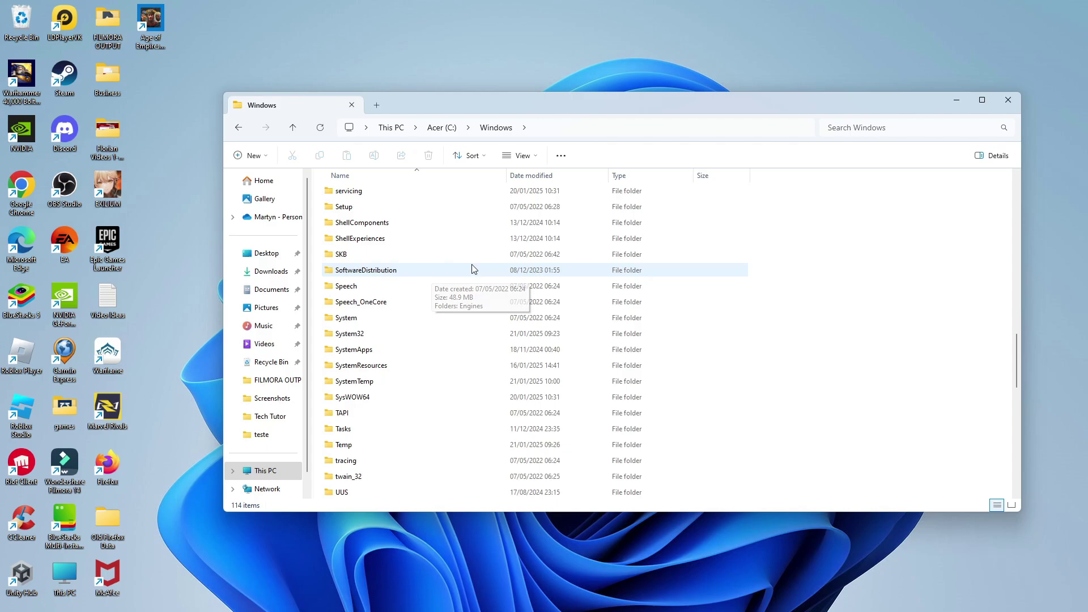
{"action": "left_click", "coordinate": [411, 272]}
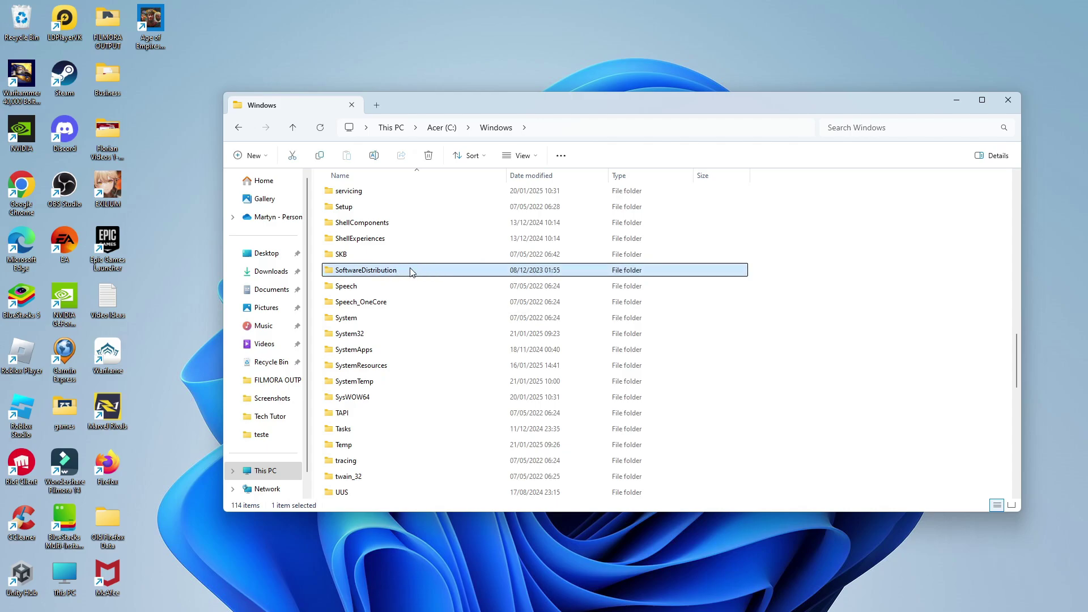
{"action": "double_click", "coordinate": [465, 274]}
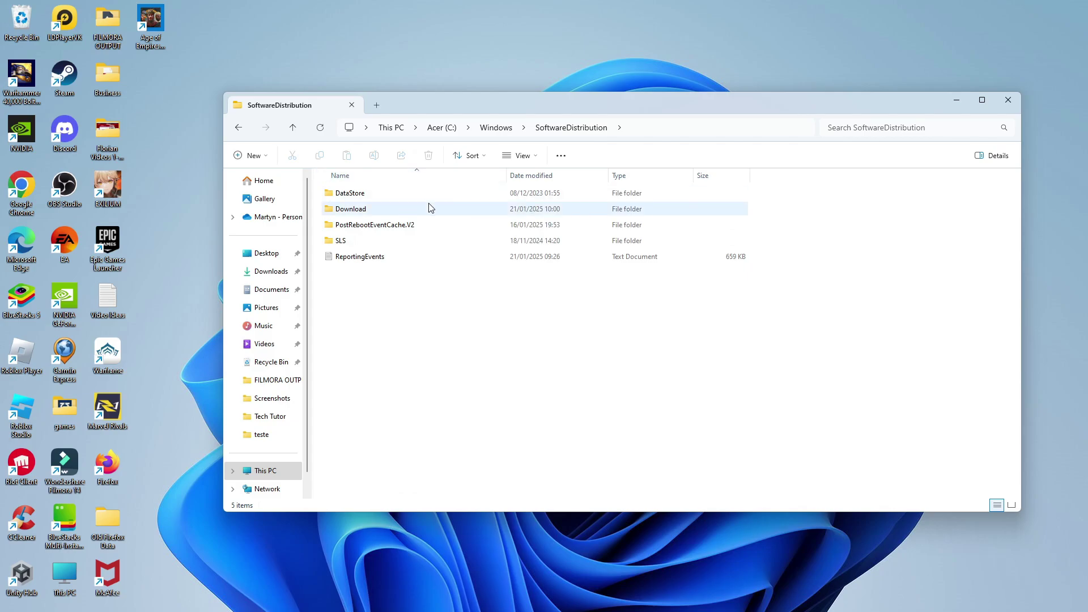
- Open the Download folder and browse its hash-named update folders and files
{"action": "double_click", "coordinate": [405, 210]}
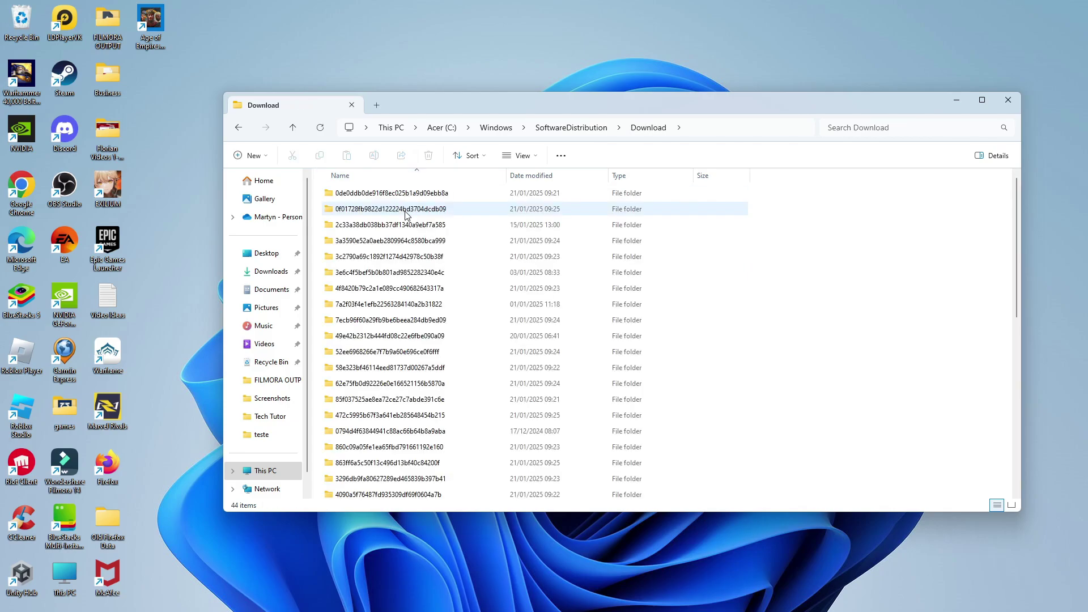
{"action": "scroll", "coordinate": [434, 292], "scroll_direction": "down", "scroll_amount": 5}
{"action": "scroll", "coordinate": [434, 294], "scroll_direction": "down", "scroll_amount": 2}
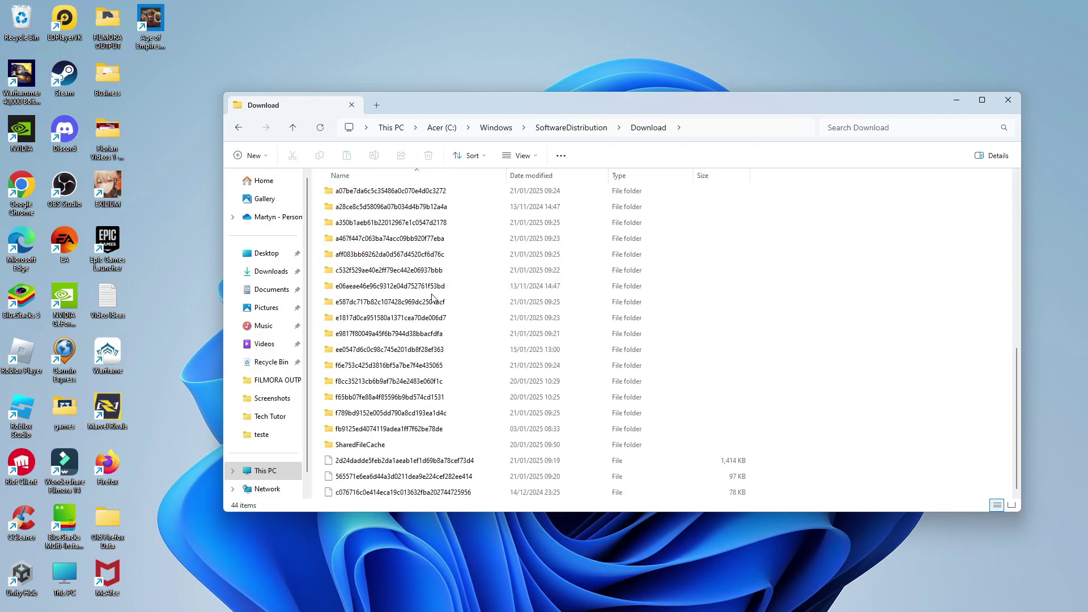
{"action": "scroll", "coordinate": [442, 289], "scroll_direction": "up", "scroll_amount": 4}
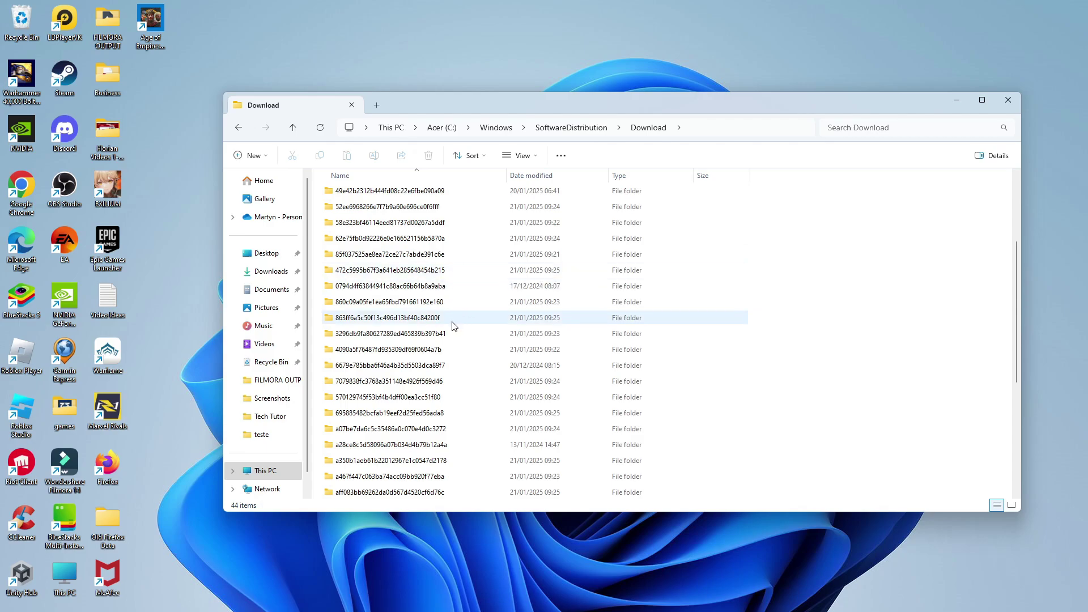
{"action": "scroll", "coordinate": [449, 306], "scroll_direction": "down", "scroll_amount": 5}
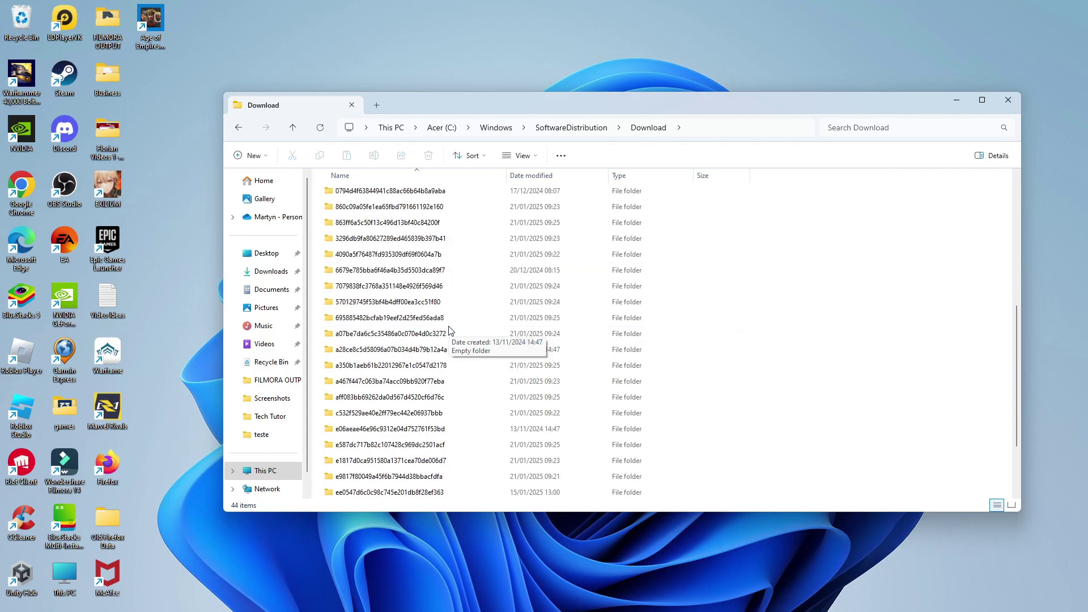
{"action": "scroll", "coordinate": [449, 306], "scroll_direction": "up", "scroll_amount": 8}
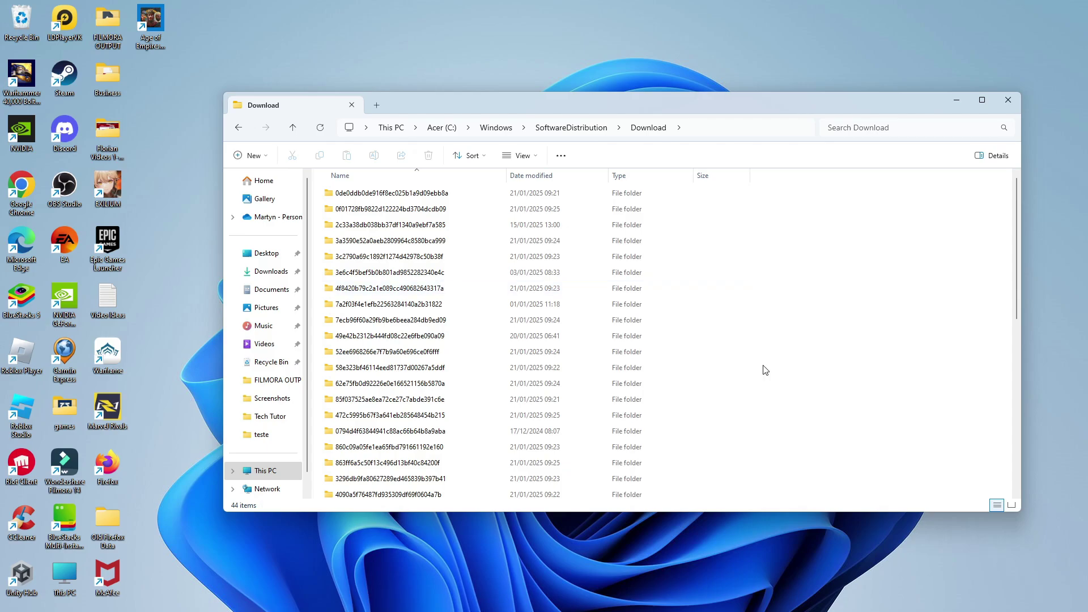
- Select all 44 items in the Download folder with Ctrl+A and check the selection
{"action": "left_click", "coordinate": [479, 304]}
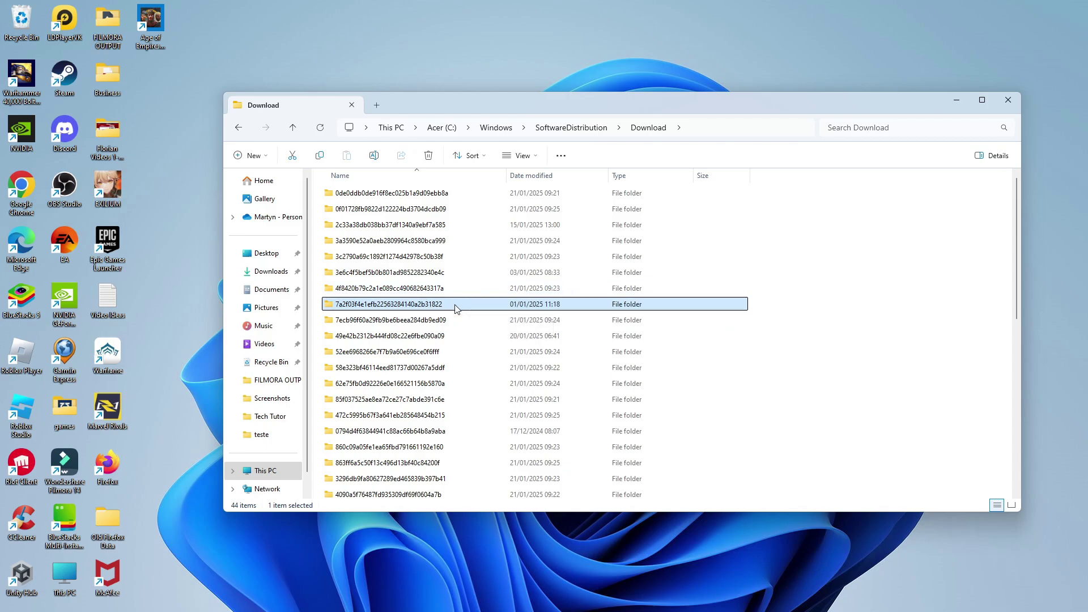
{"action": "key", "text": "ctrl+a"}
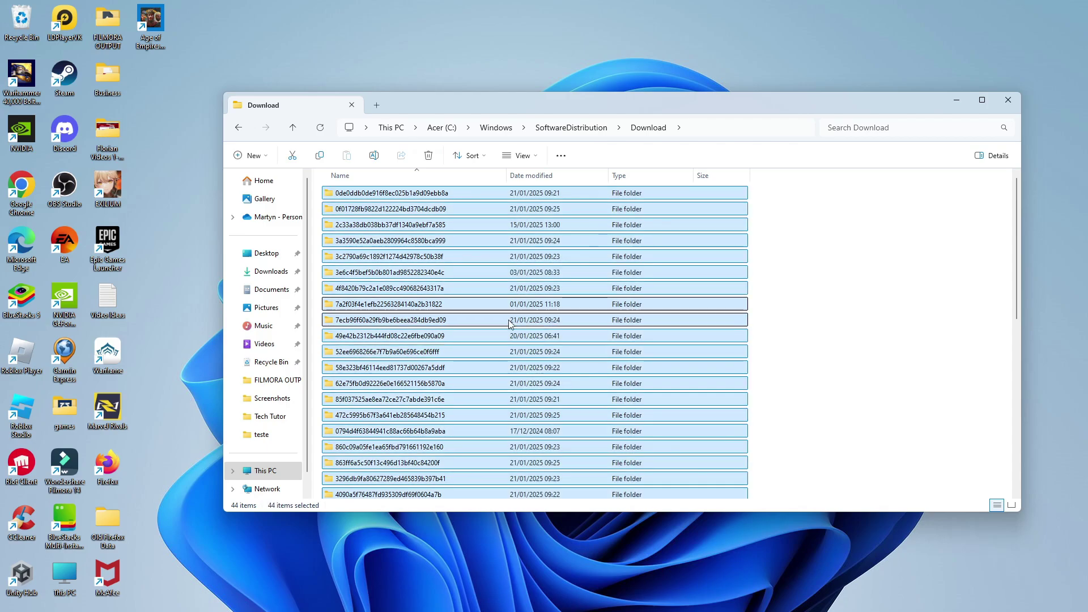
{"action": "scroll", "coordinate": [571, 322], "scroll_direction": "down", "scroll_amount": 4}
{"action": "scroll", "coordinate": [570, 321], "scroll_direction": "down", "scroll_amount": 5}
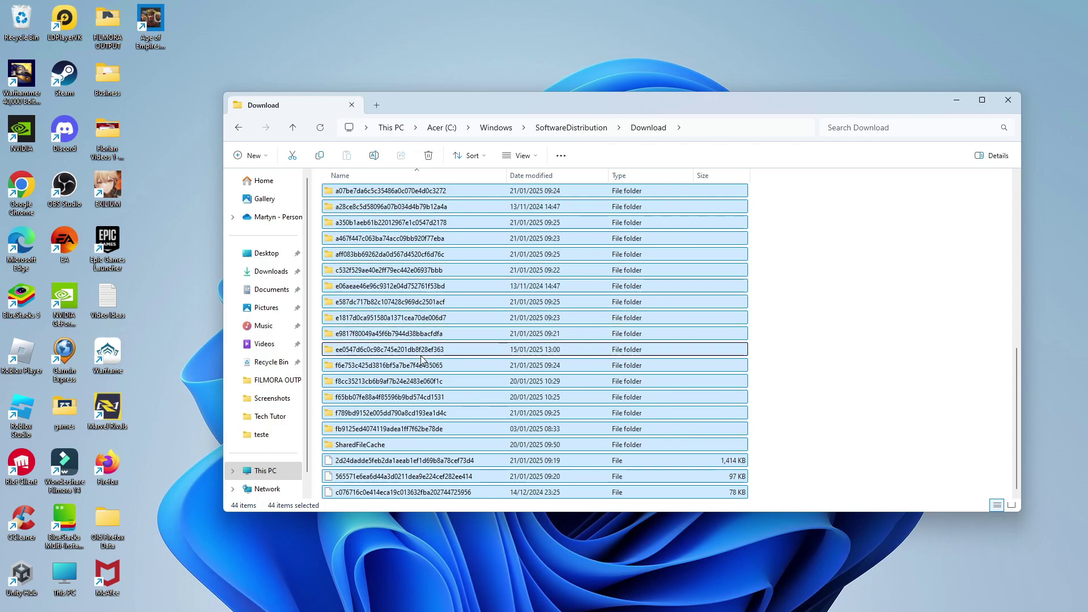
- Delete all 44 selected update items, granting administrator permission for all current items
{"action": "right_click", "coordinate": [432, 309]}
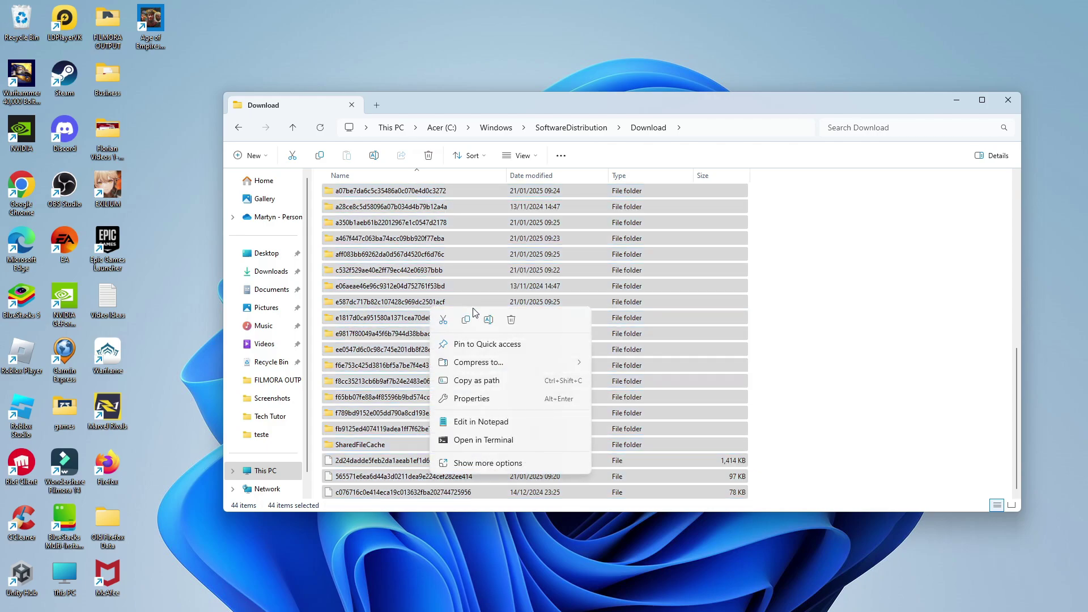
{"action": "mouse_move", "coordinate": [556, 357]}
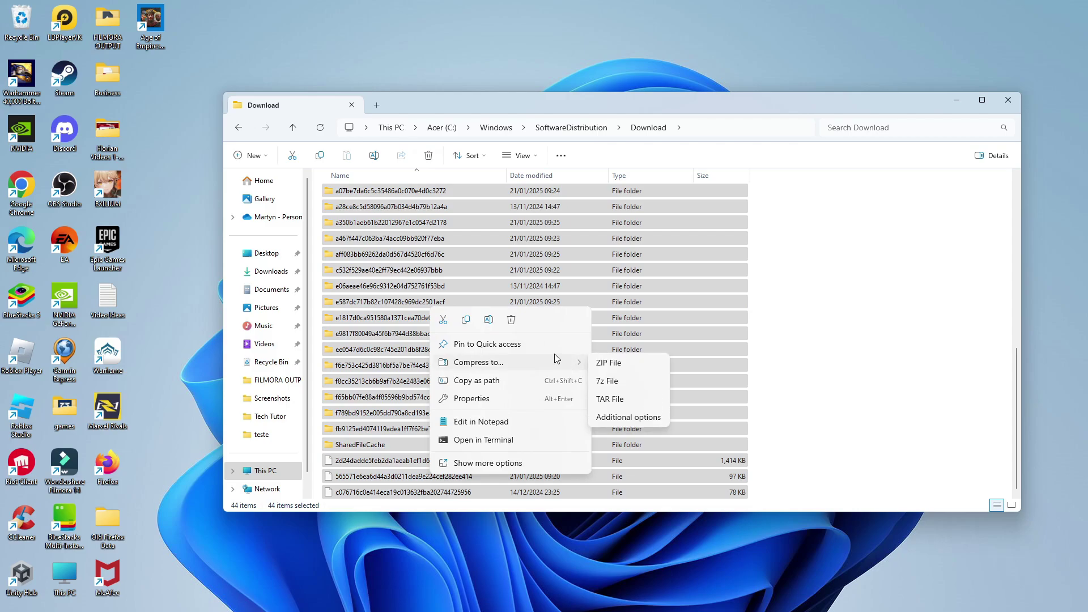
{"action": "left_click", "coordinate": [512, 321]}
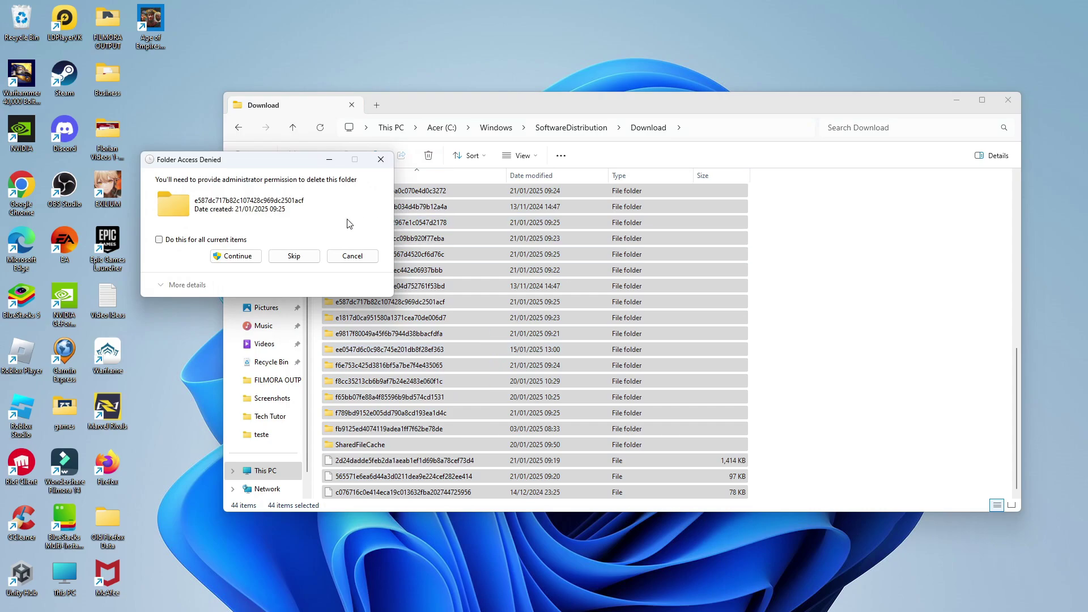
{"action": "left_click_drag", "start_coordinate": [238, 163], "coordinate": [313, 192]}
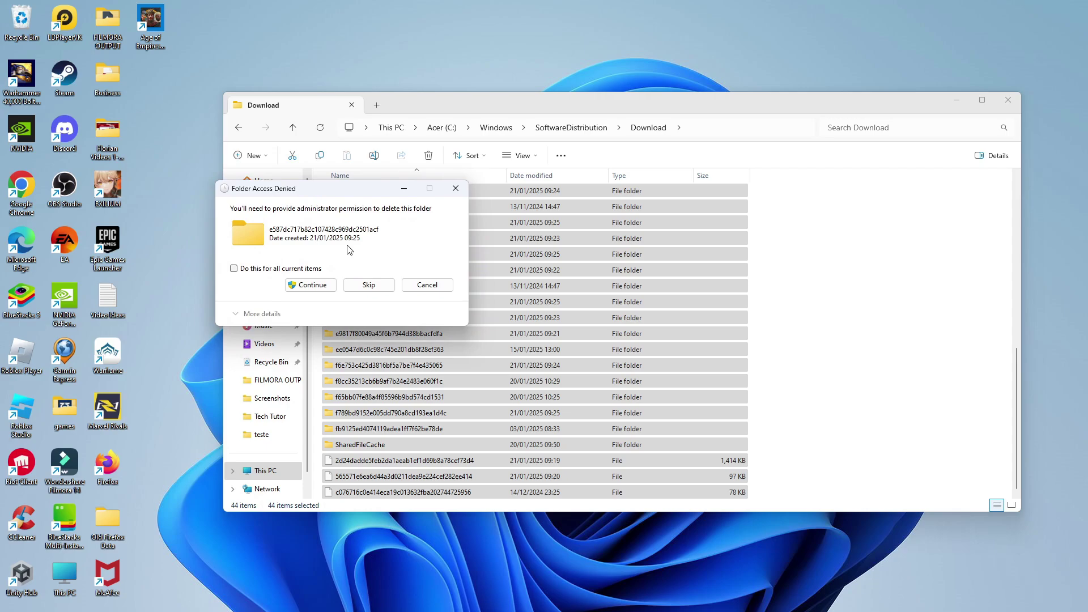
{"action": "left_click", "coordinate": [256, 268]}
{"action": "left_click", "coordinate": [313, 284]}
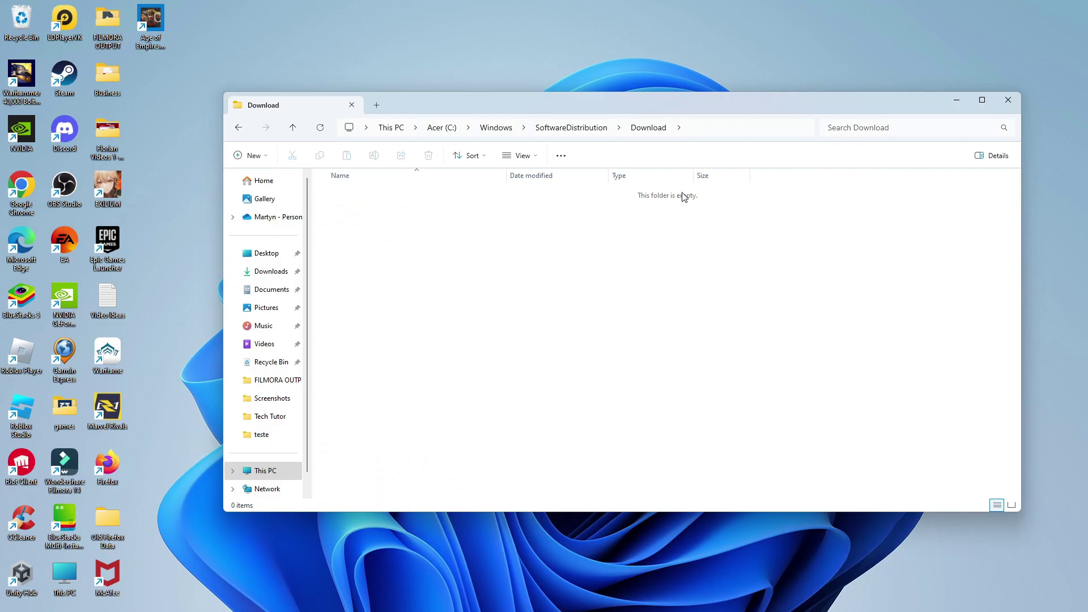
- Go to the Recycle Bin from the address bar list and permanently delete its 46 items
{"action": "left_click", "coordinate": [367, 128]}
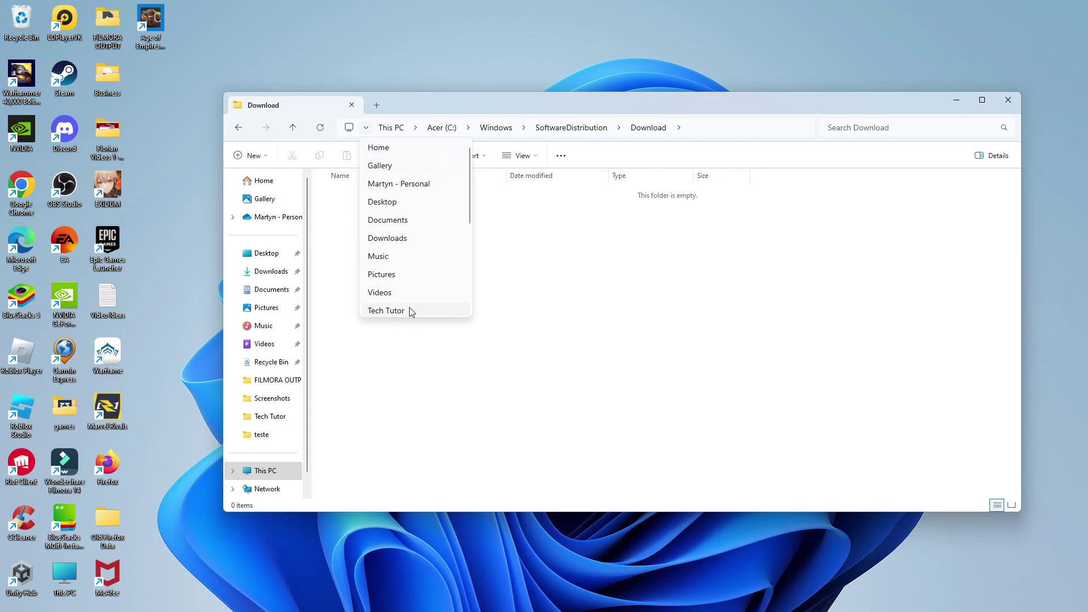
{"action": "scroll", "coordinate": [430, 244], "scroll_direction": "down", "scroll_amount": 3}
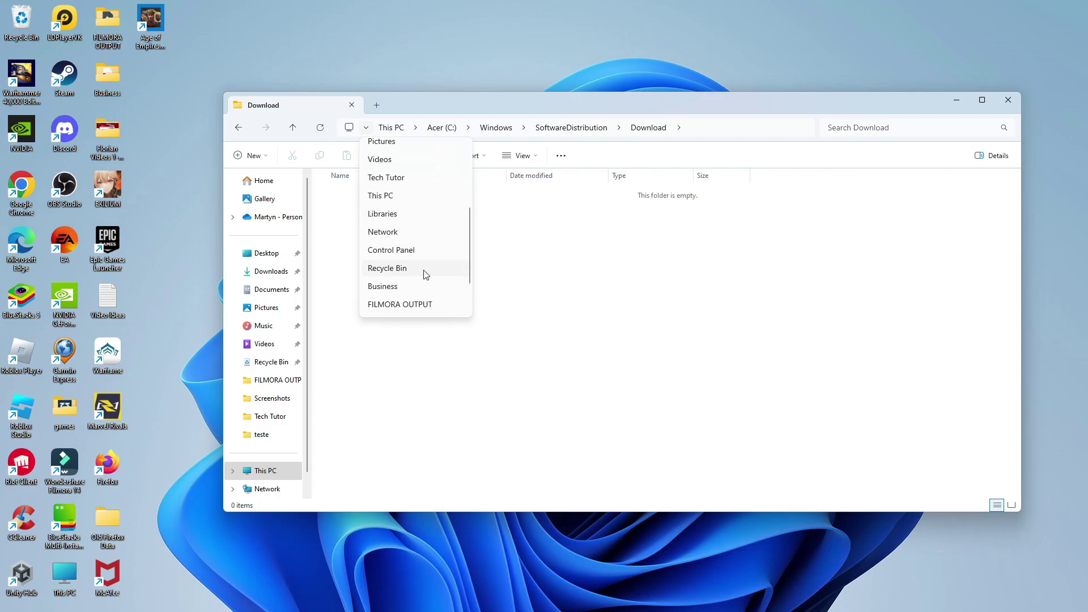
{"action": "left_click", "coordinate": [427, 274]}
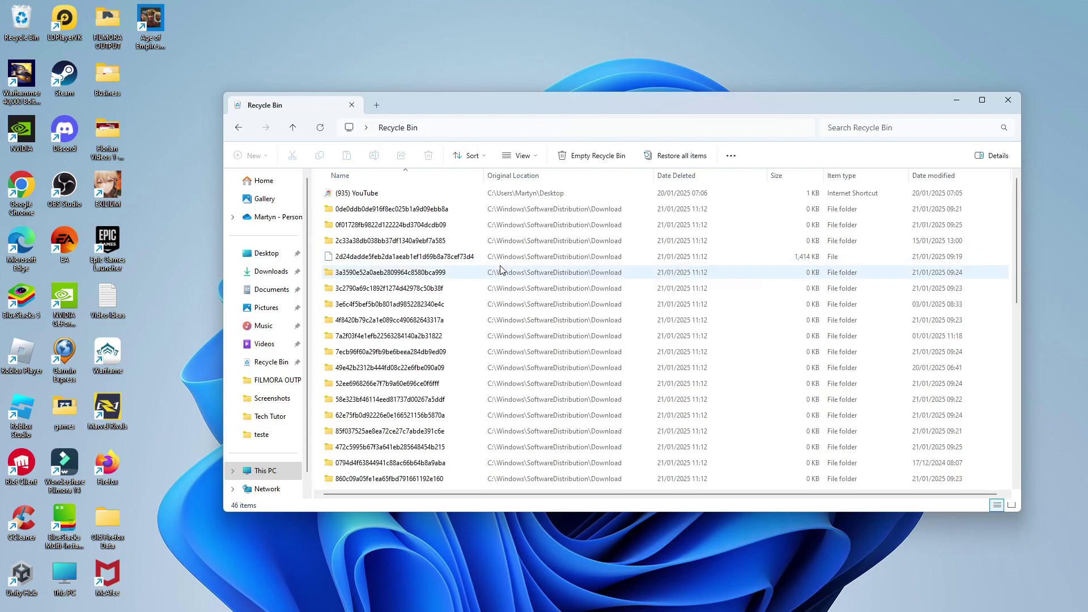
{"action": "scroll", "coordinate": [406, 313], "scroll_direction": "down", "scroll_amount": 9}
{"action": "scroll", "coordinate": [406, 313], "scroll_direction": "up", "scroll_amount": 10}
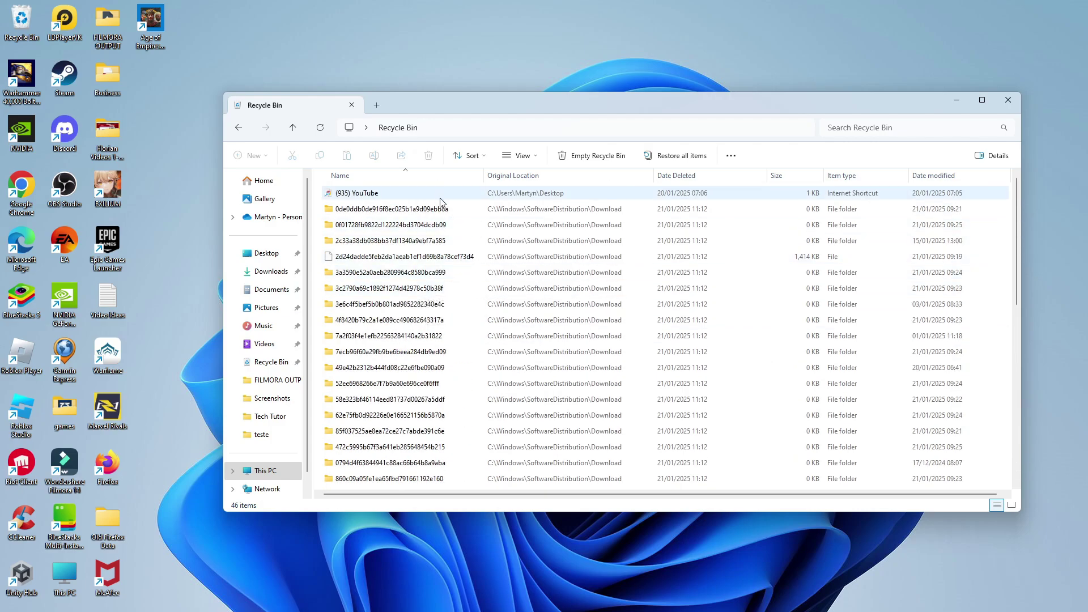
{"action": "left_click", "coordinate": [600, 155]}
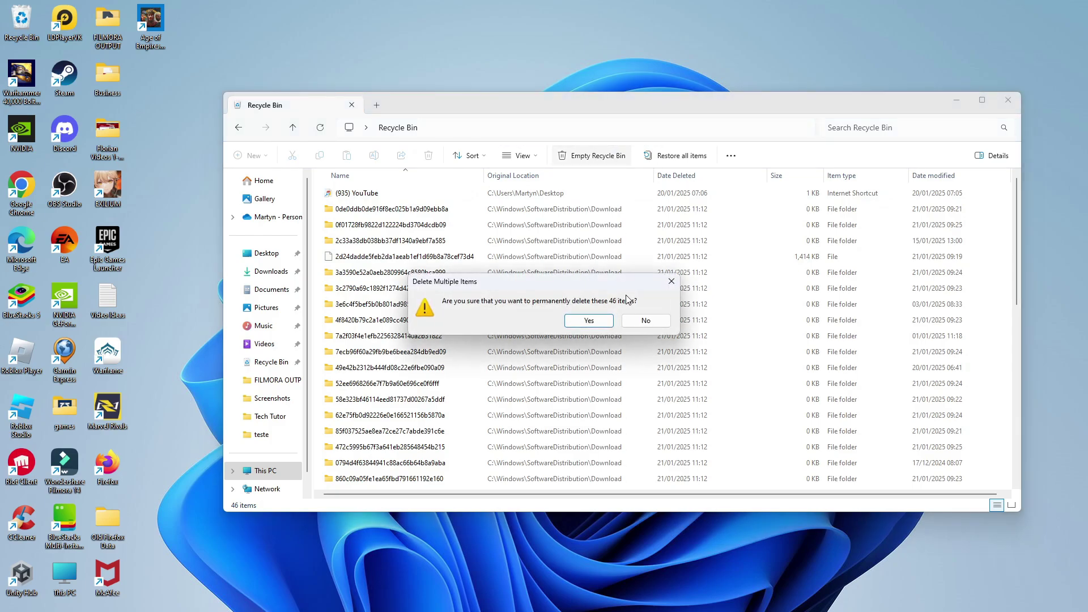
{"action": "left_click", "coordinate": [597, 320]}
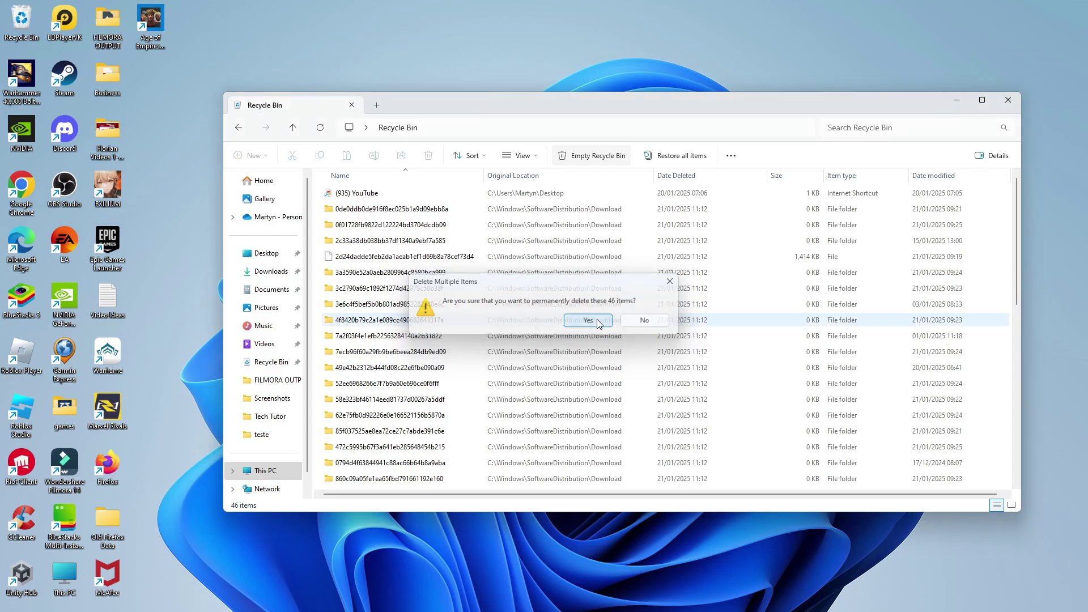